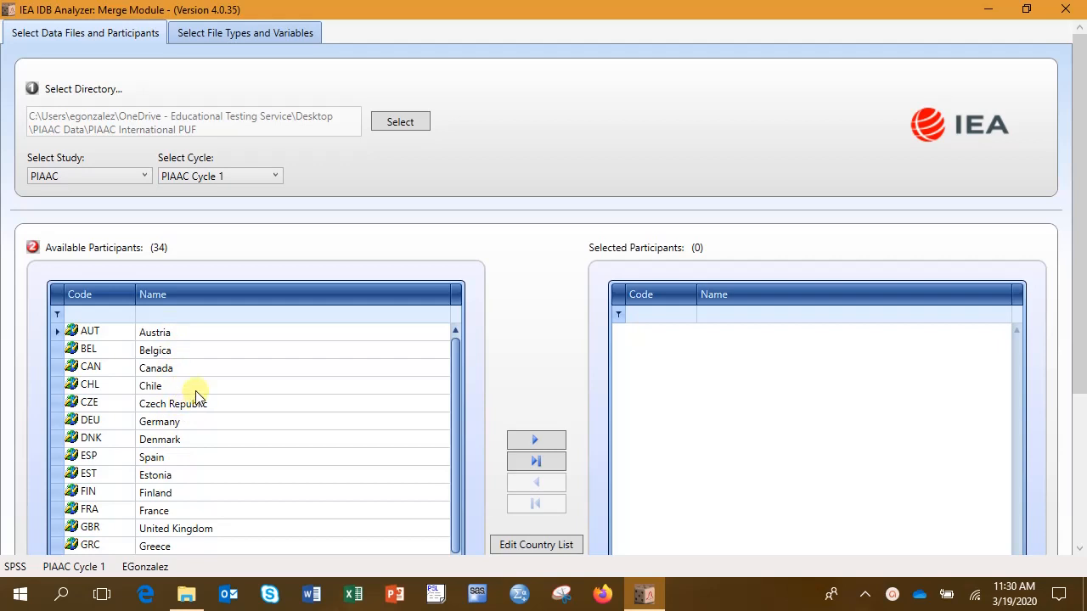
# - Add Austria and Belgica individually to the selected participants, and include all the remaining available countries
pyautogui.click(225, 340)
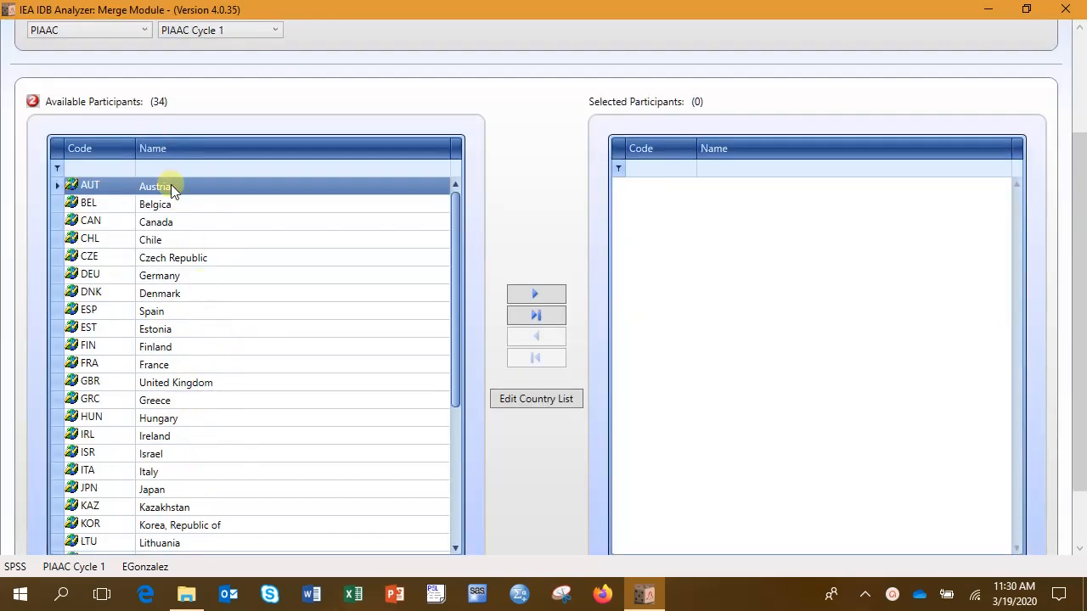
pyautogui.click(548, 297)
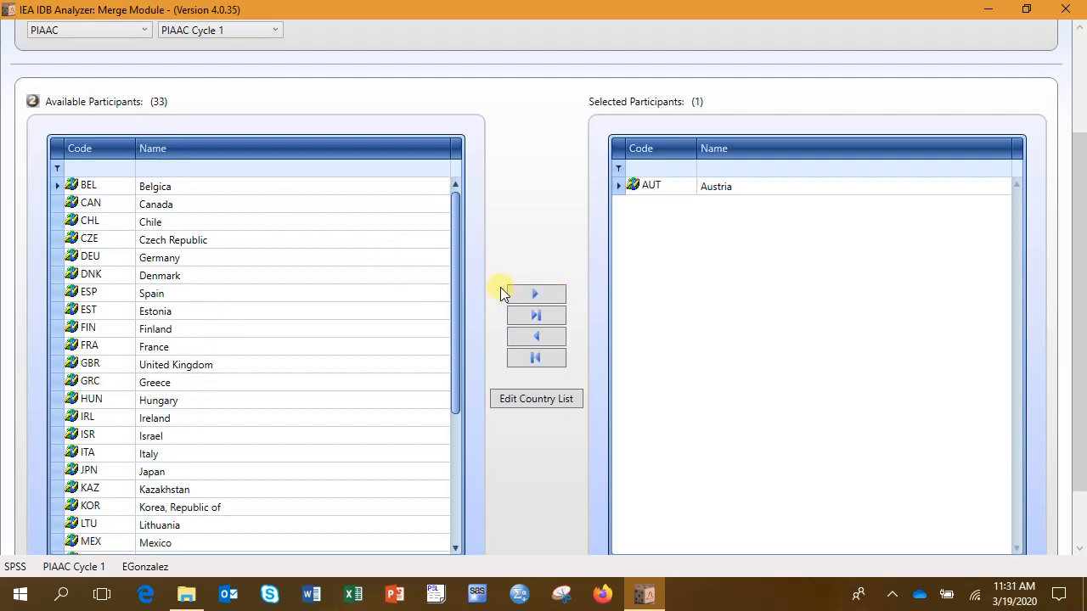
pyautogui.click(251, 187)
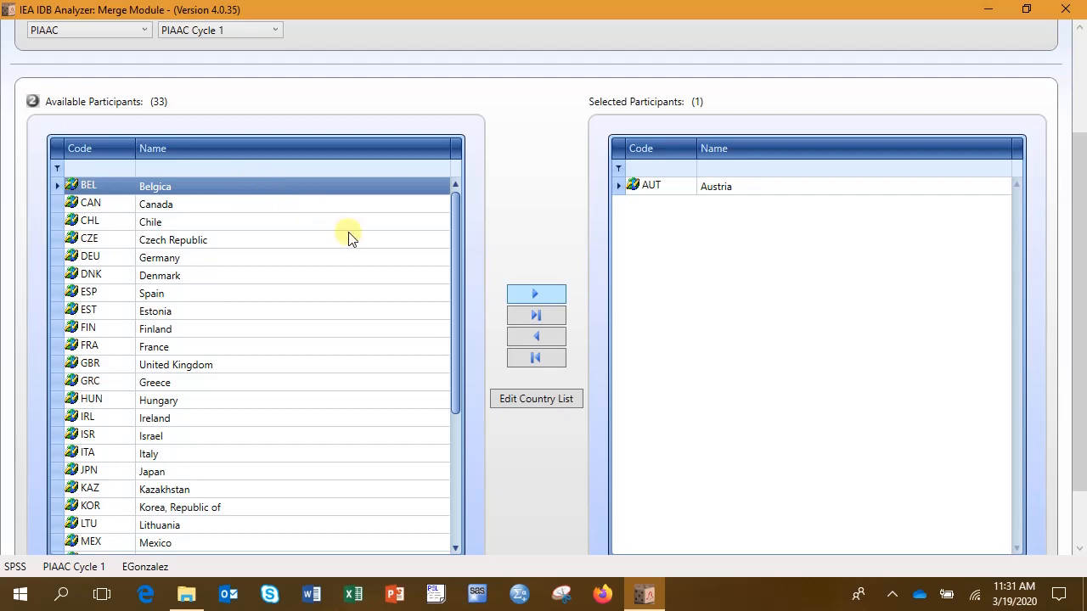
pyautogui.click(535, 295)
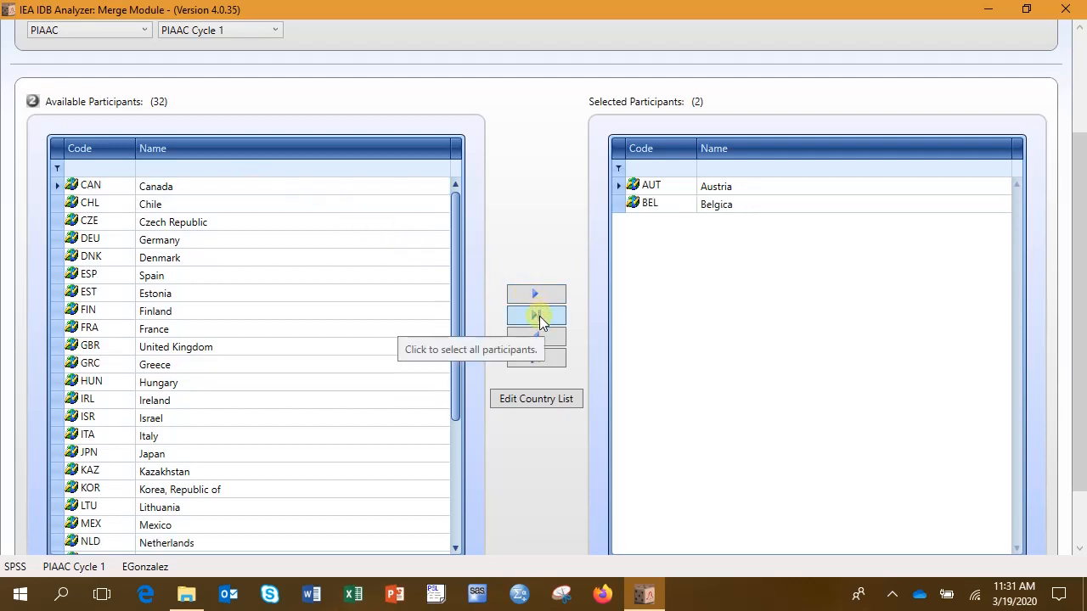
pyautogui.click(539, 316)
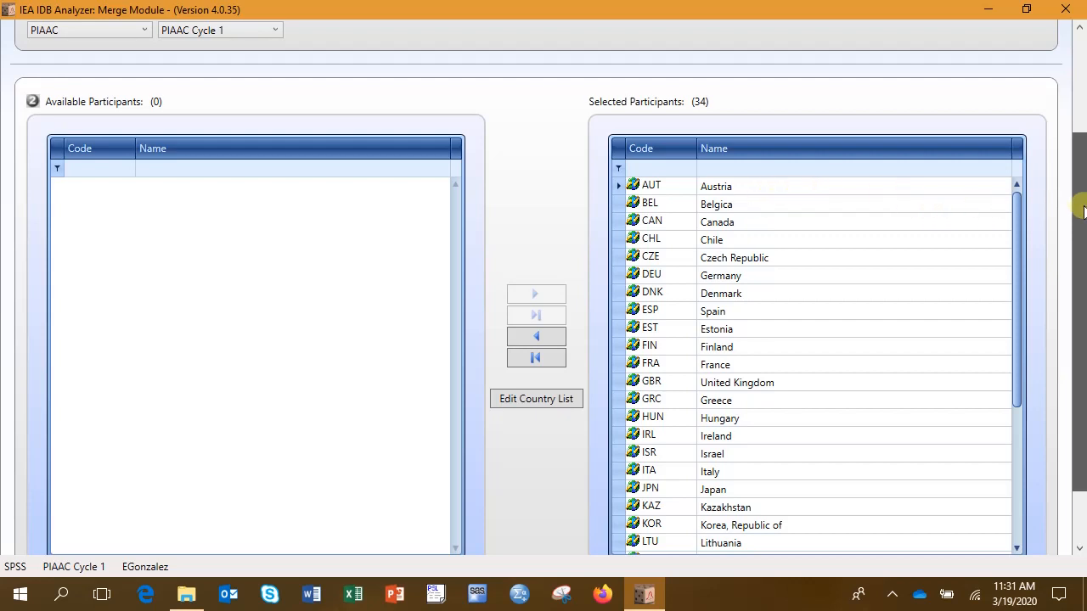
# - Go to the file type and variable selection and include the General Response File in the merge
pyautogui.scroll(4, 1079, 204)
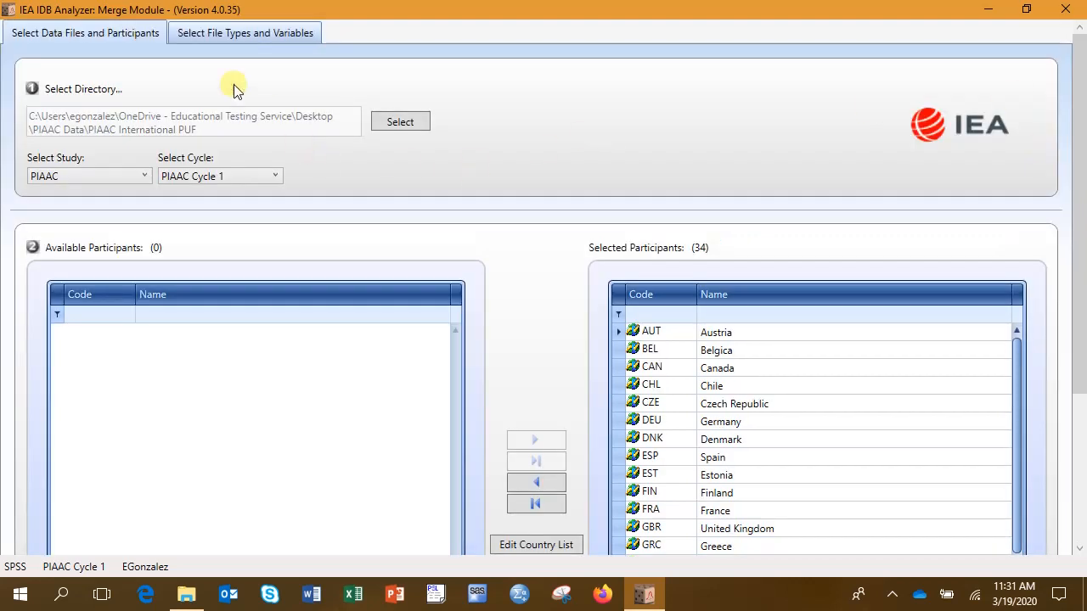
pyautogui.click(217, 38)
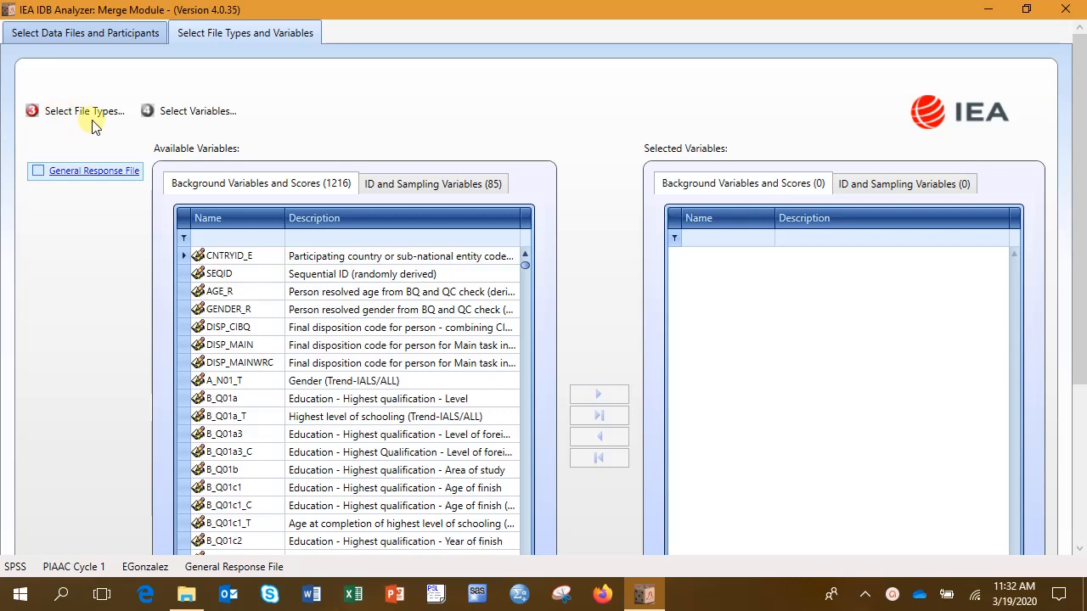
pyautogui.click(38, 172)
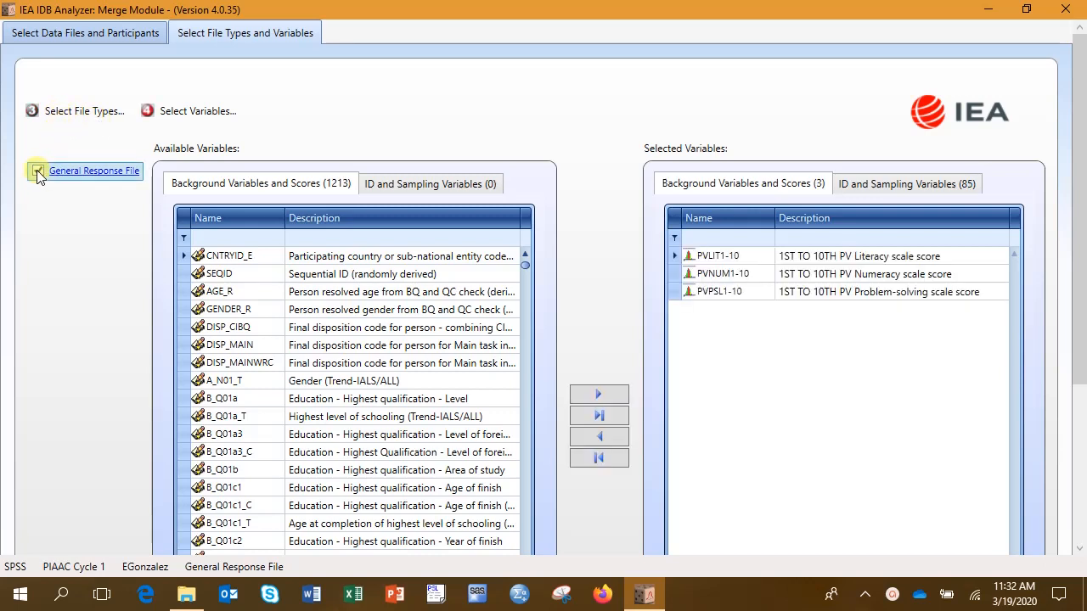
# - Add CNTRYID_E and SEQID individually to the selected variables, and include all remaining background variables and scores
pyautogui.click(250, 258)
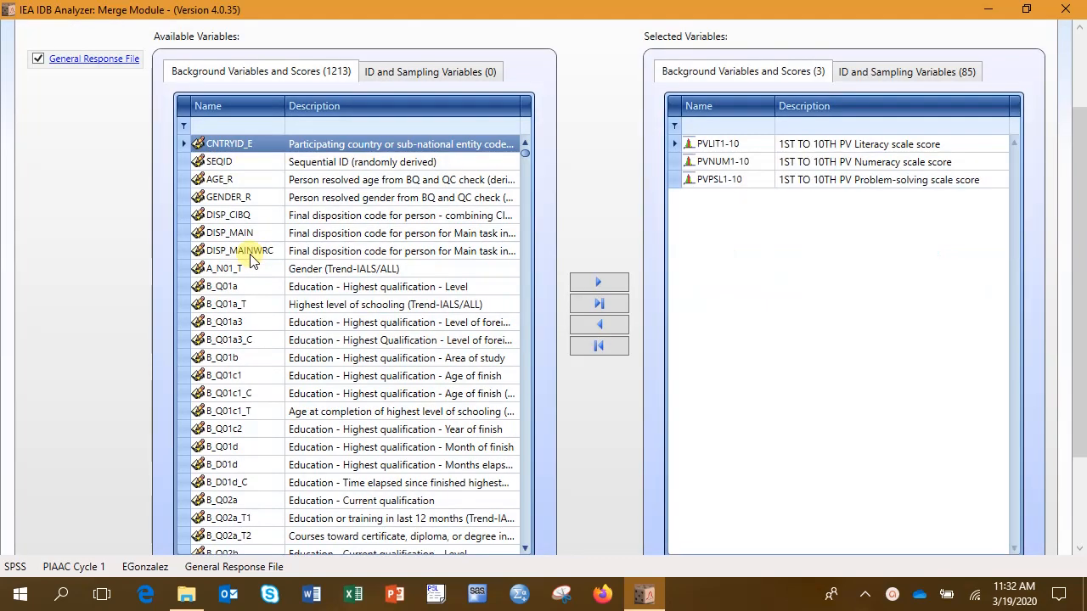
pyautogui.doubleClick(245, 146)
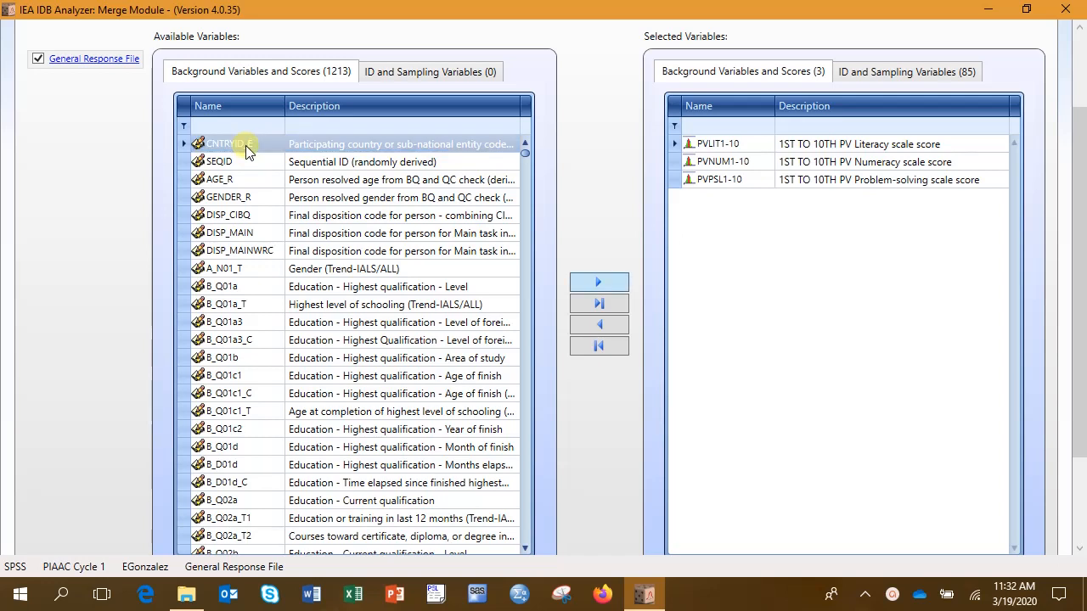
pyautogui.click(586, 283)
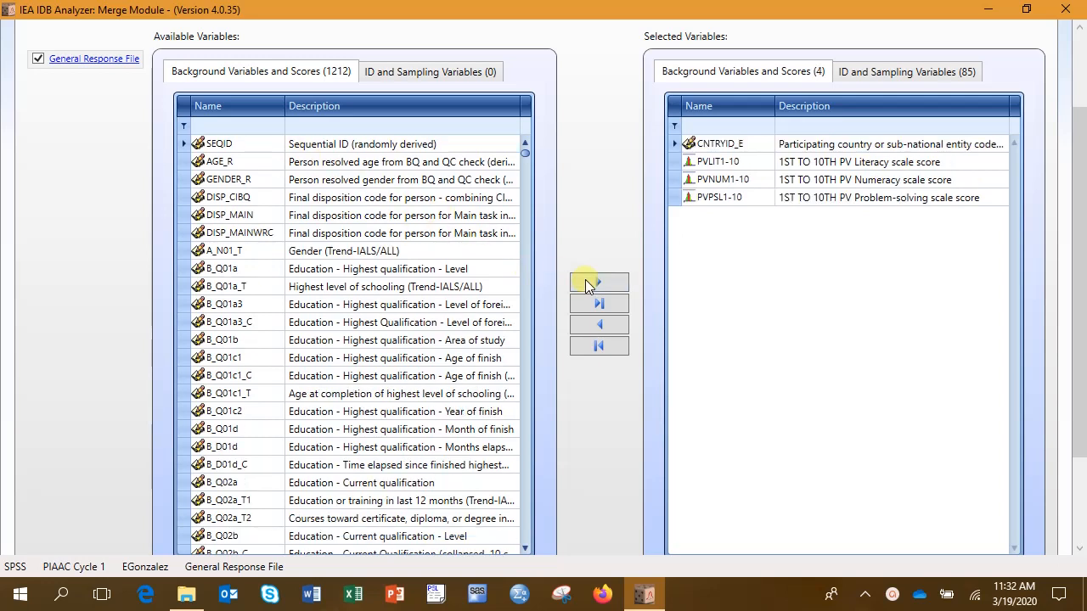
pyautogui.click(267, 142)
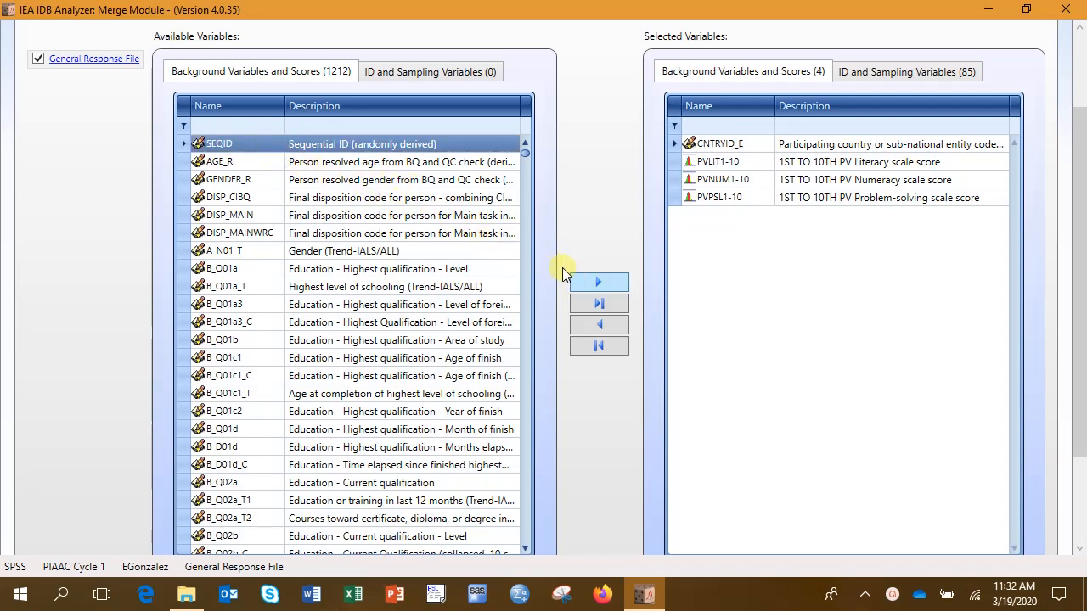
pyautogui.click(597, 283)
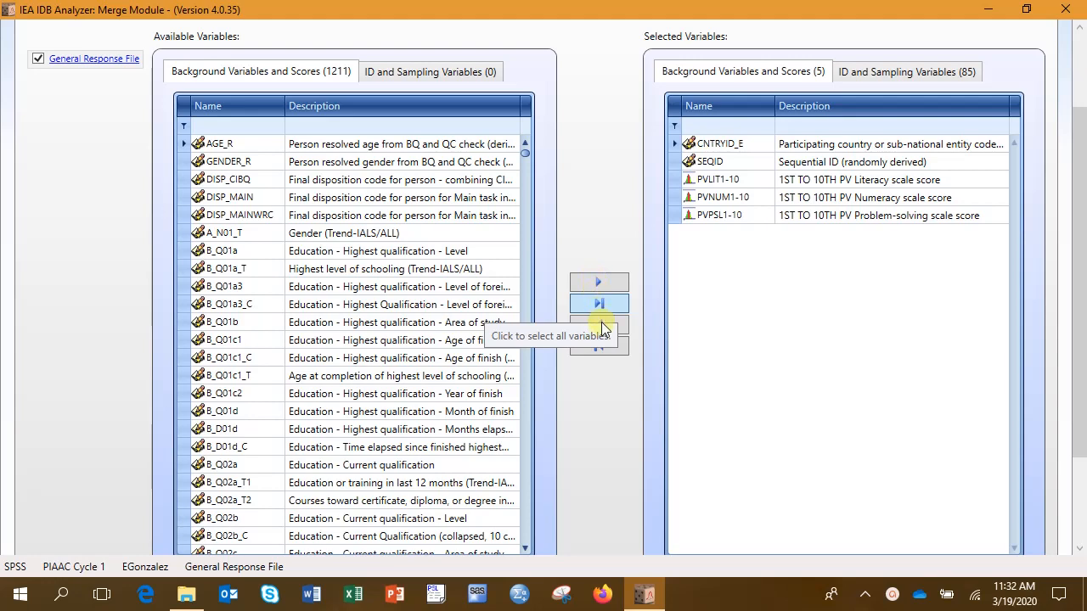
pyautogui.click(610, 305)
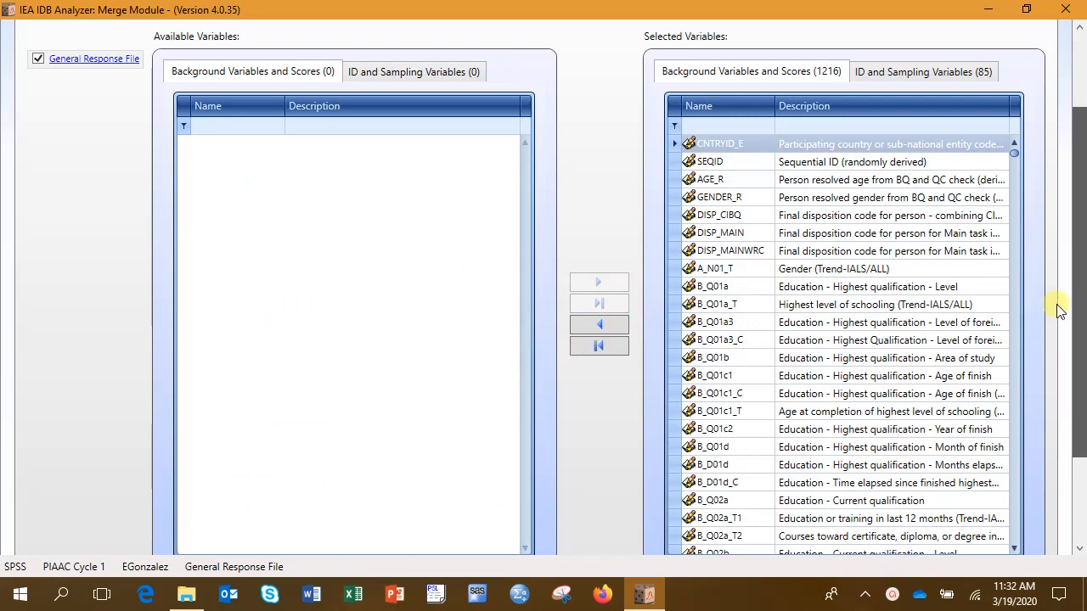
# - Define the merge output files as AllPIAACCountries in the Desktop folder PIAAC Data\Work, using the SPSS syntax file type
pyautogui.moveTo(1081, 295); pyautogui.dragTo(1081, 375)
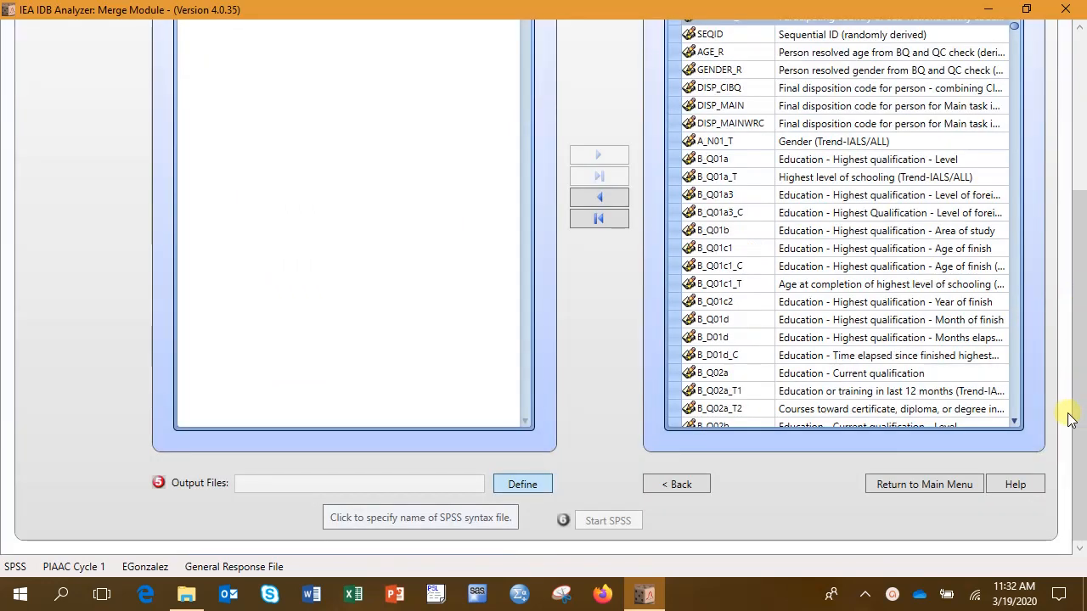
pyautogui.click(516, 484)
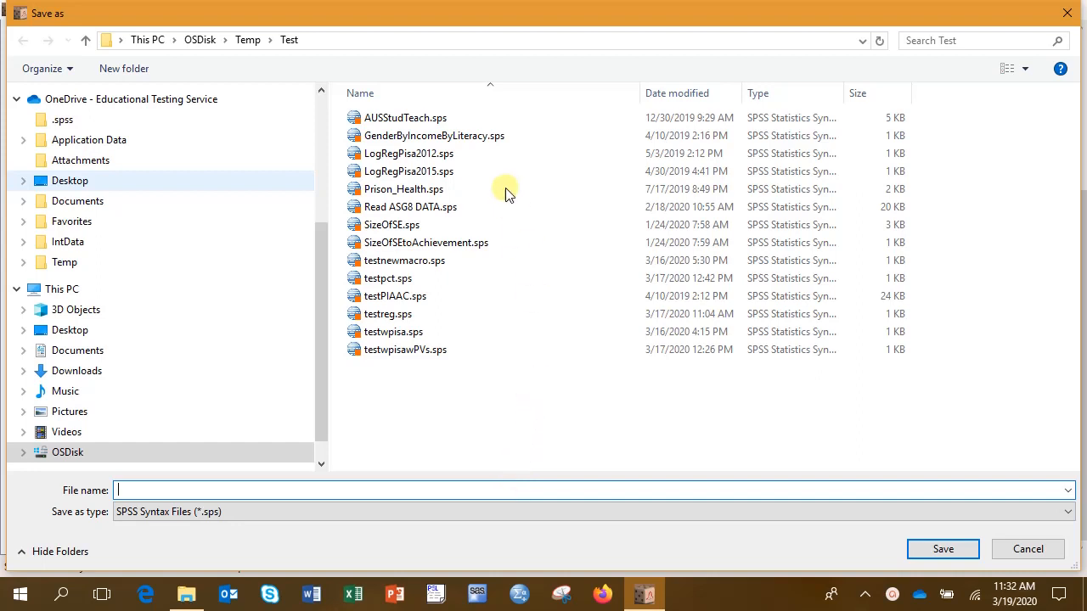
pyautogui.click(73, 179)
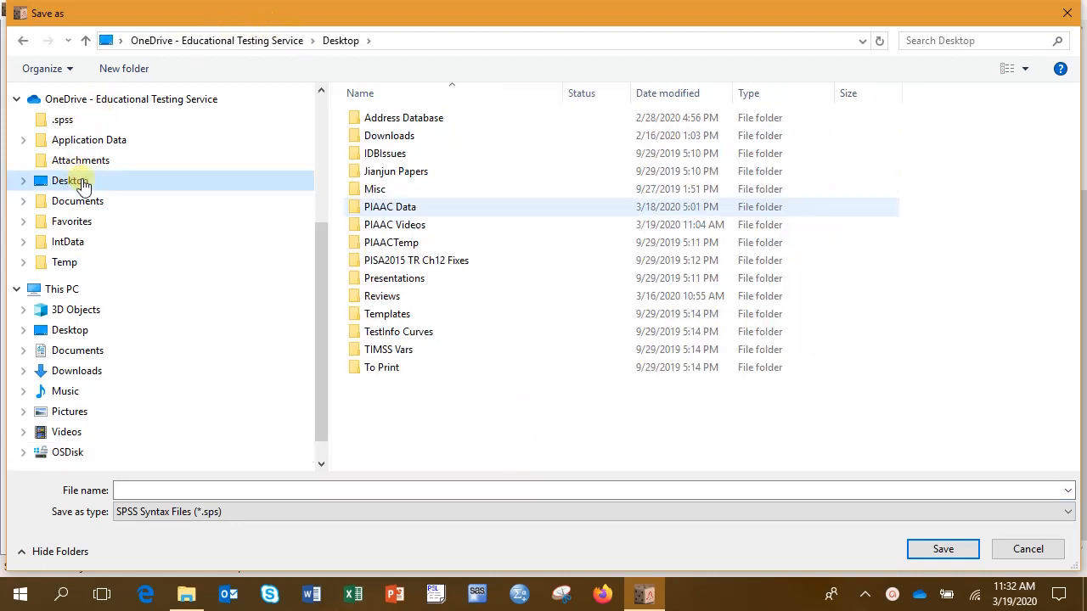
pyautogui.doubleClick(417, 208)
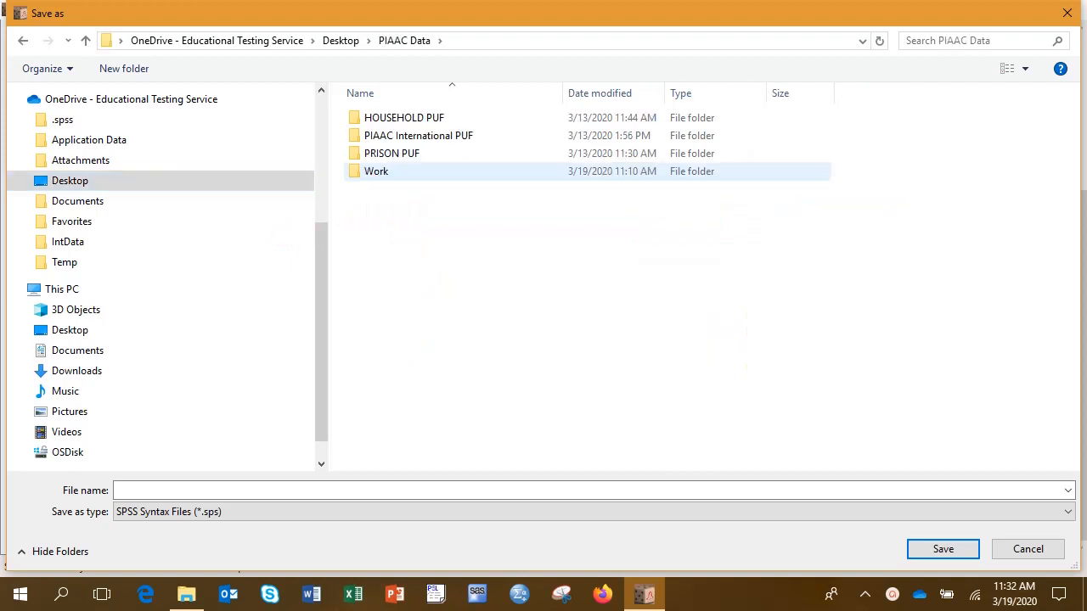
pyautogui.doubleClick(379, 173)
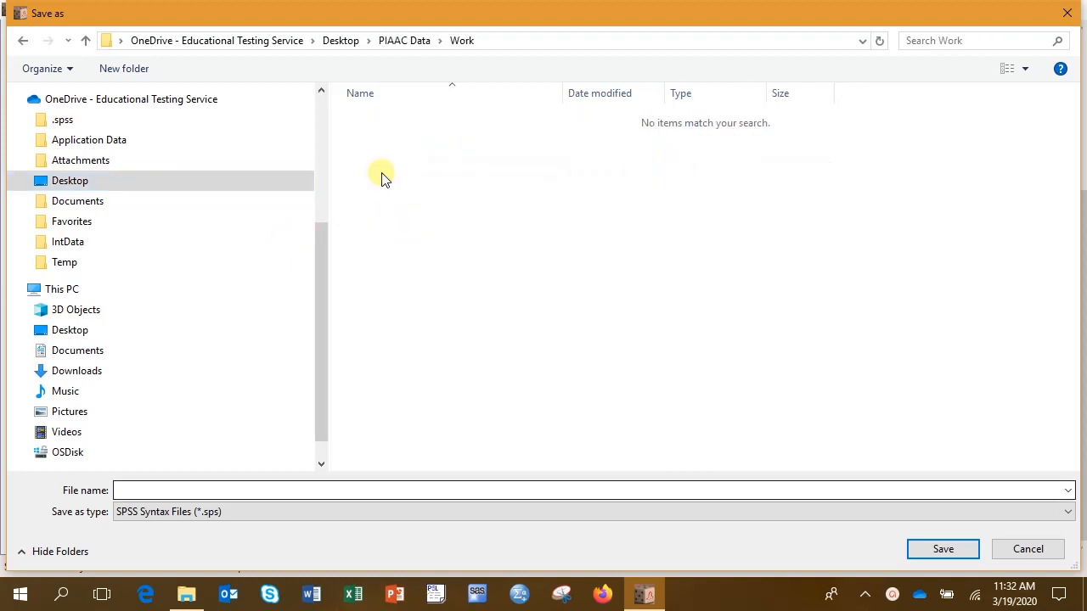
pyautogui.click(371, 492)
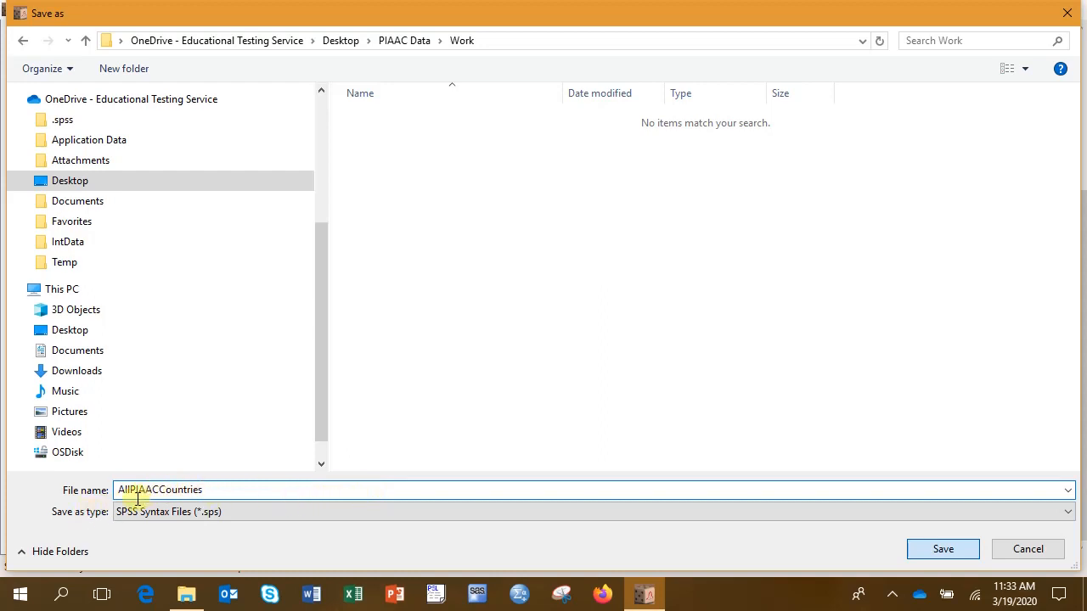
pyautogui.click(942, 550)
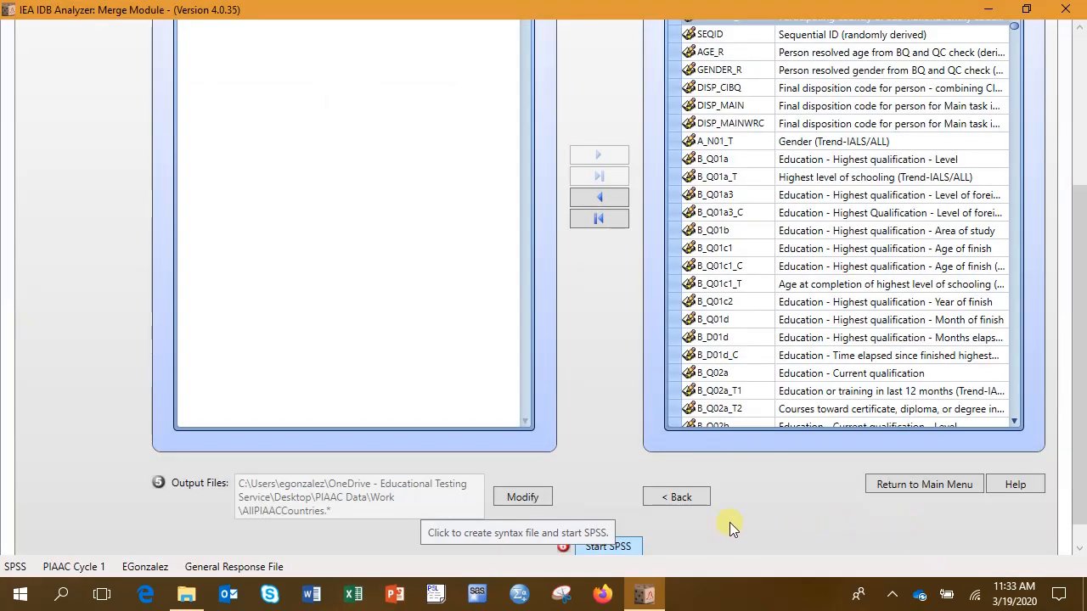
# - Create the merge syntax in SPSS, run all of it, and bring up the Untitled4 Data Editor window
pyautogui.click(608, 546)
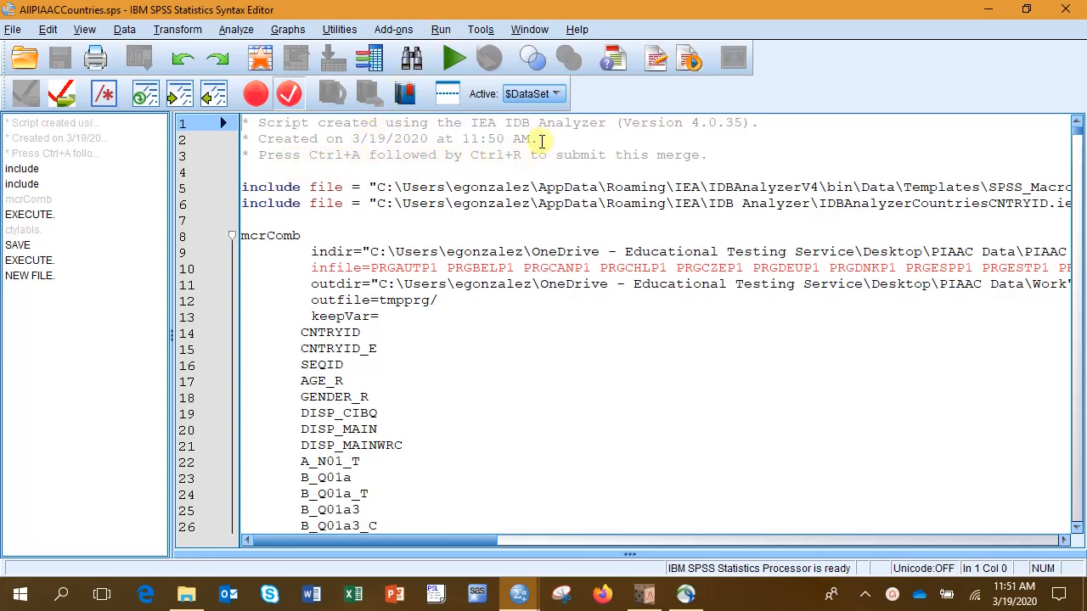
pyautogui.click(443, 31)
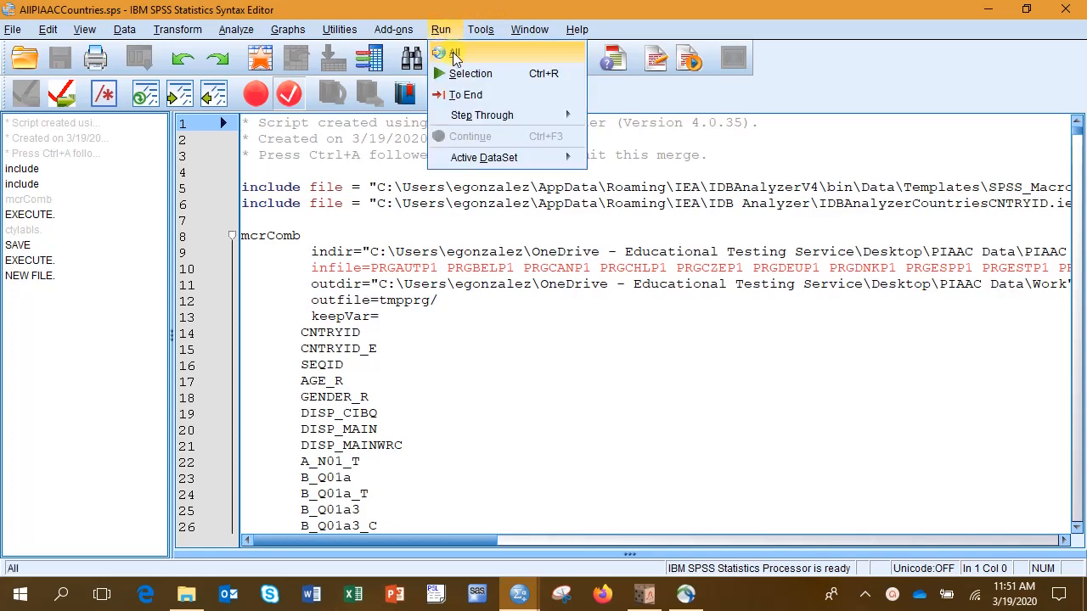
pyautogui.click(456, 53)
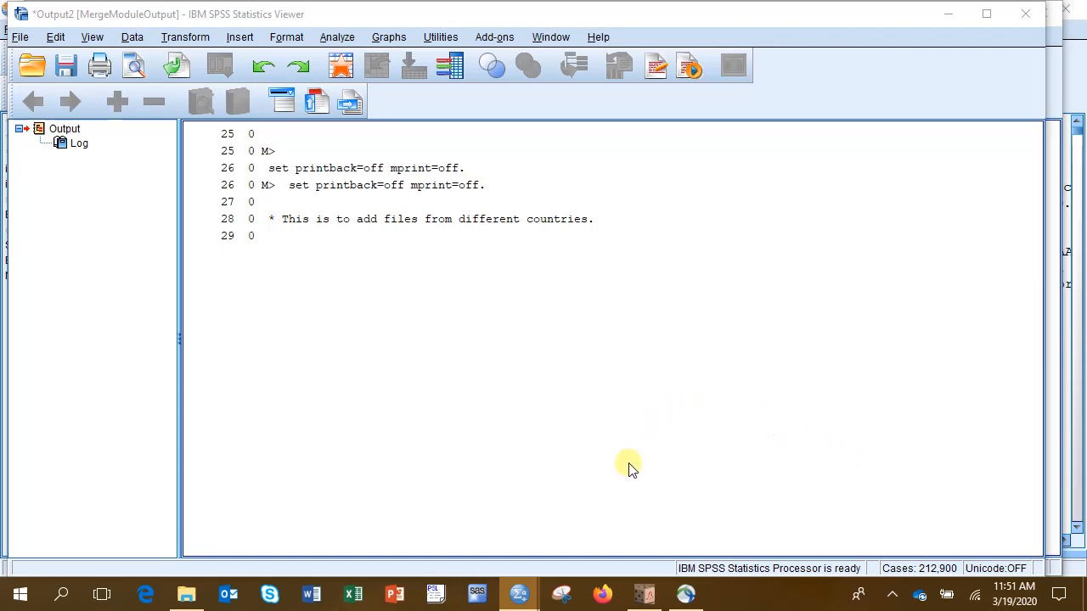
pyautogui.click(524, 584)
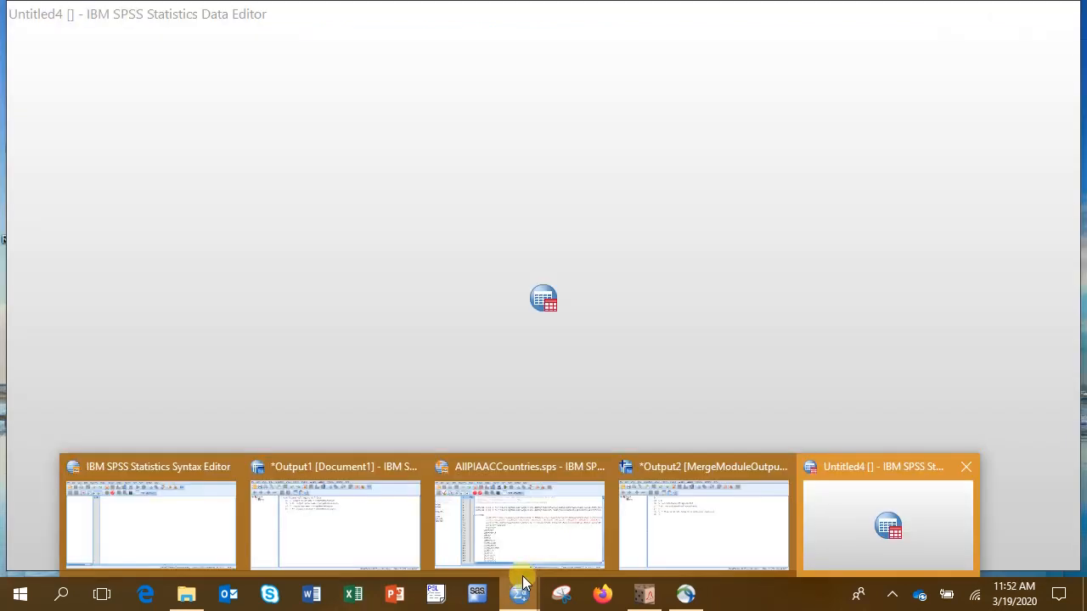
pyautogui.click(836, 522)
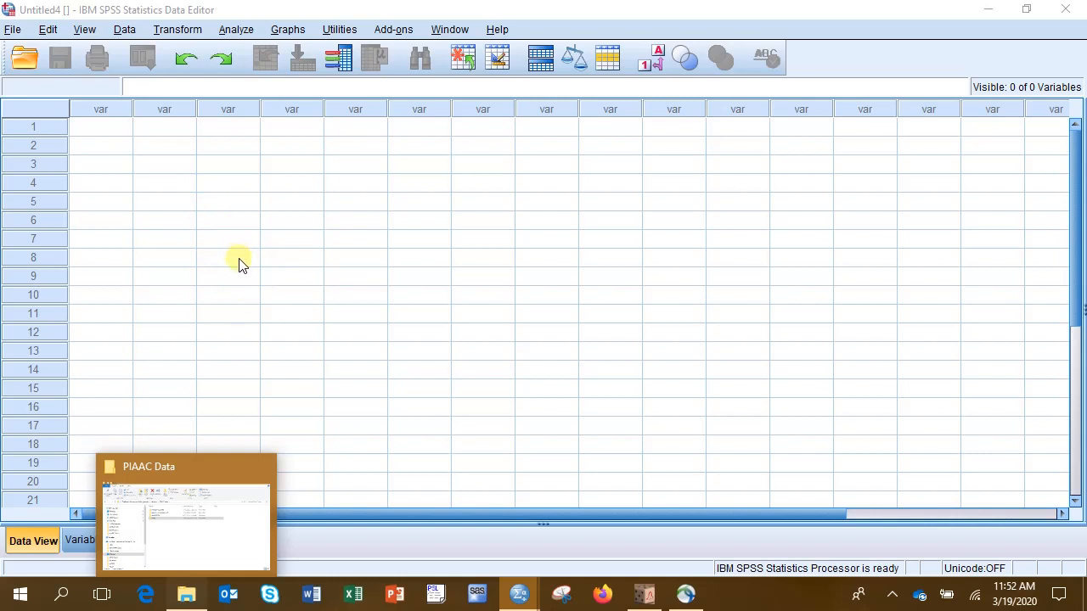
# - Switch to File Explorer and delete the temporary file tmpprg.sav from the Work folder inside PIAAC Data
pyautogui.click(190, 597)
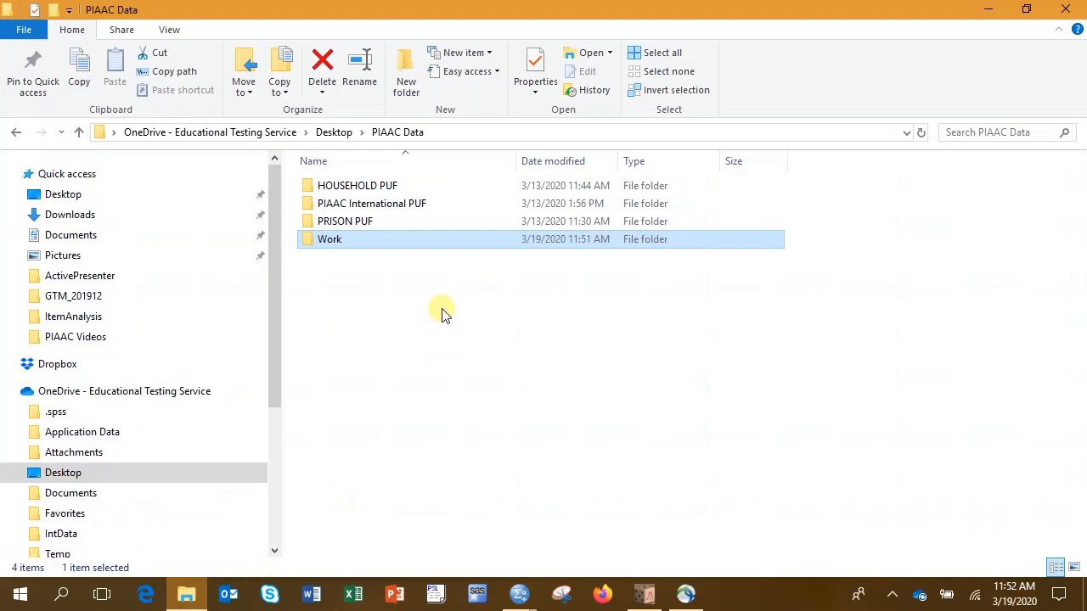
pyautogui.doubleClick(435, 242)
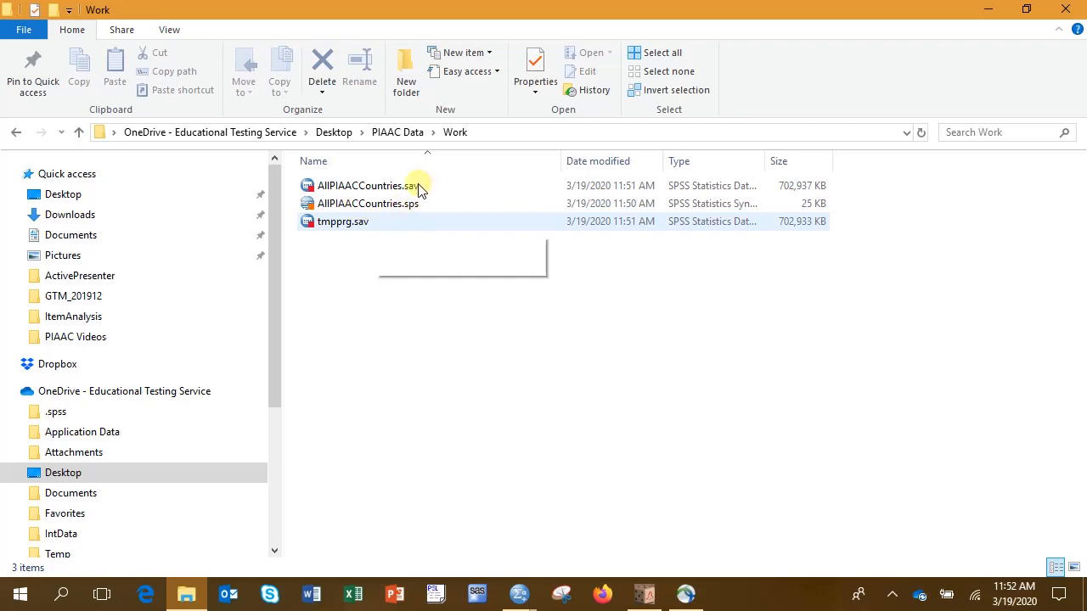
pyautogui.click(367, 226)
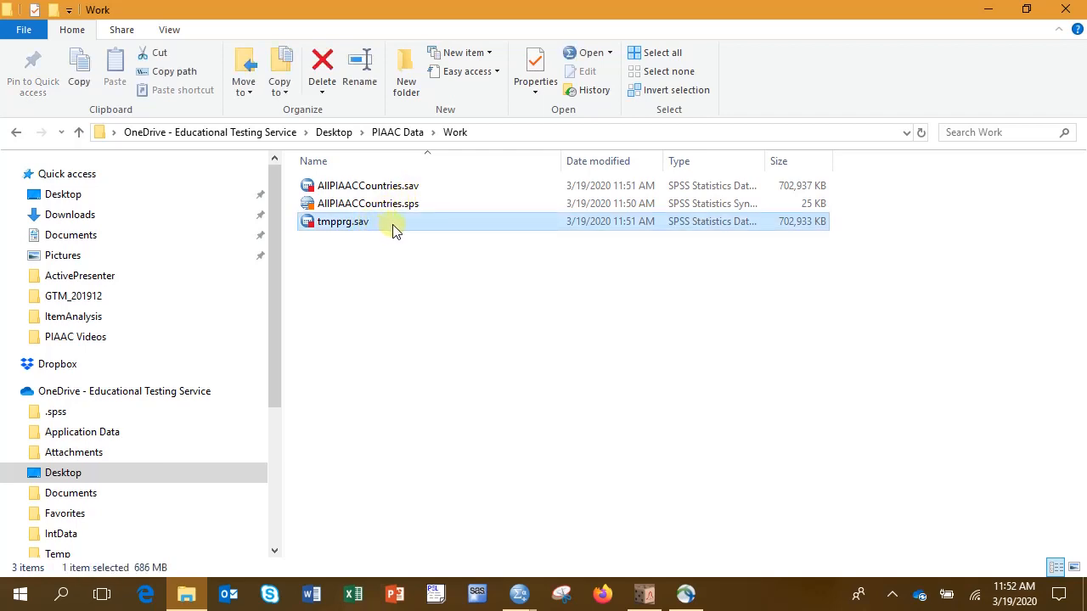
pyautogui.rightClick(397, 225)
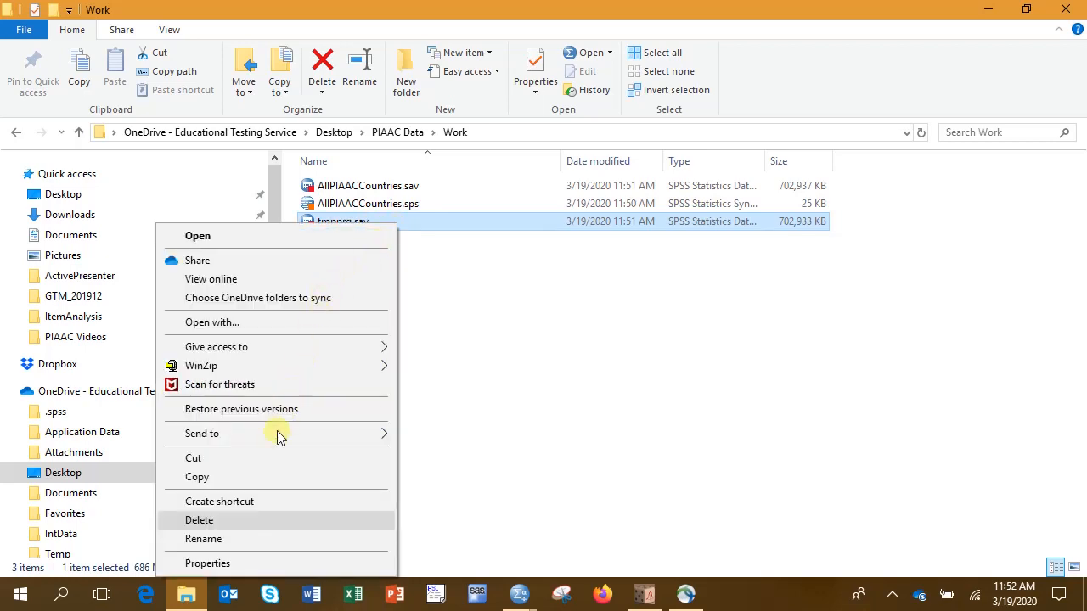
pyautogui.click(248, 518)
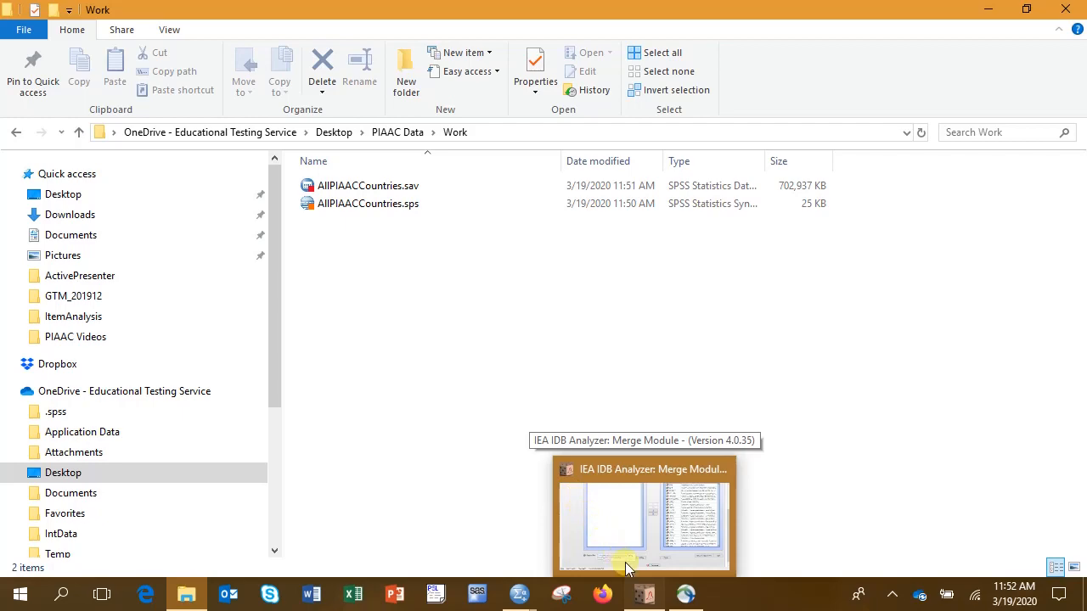
# - Switch back to the IEA IDB Analyzer and return from the Merge Module to the main menu
pyautogui.click(646, 593)
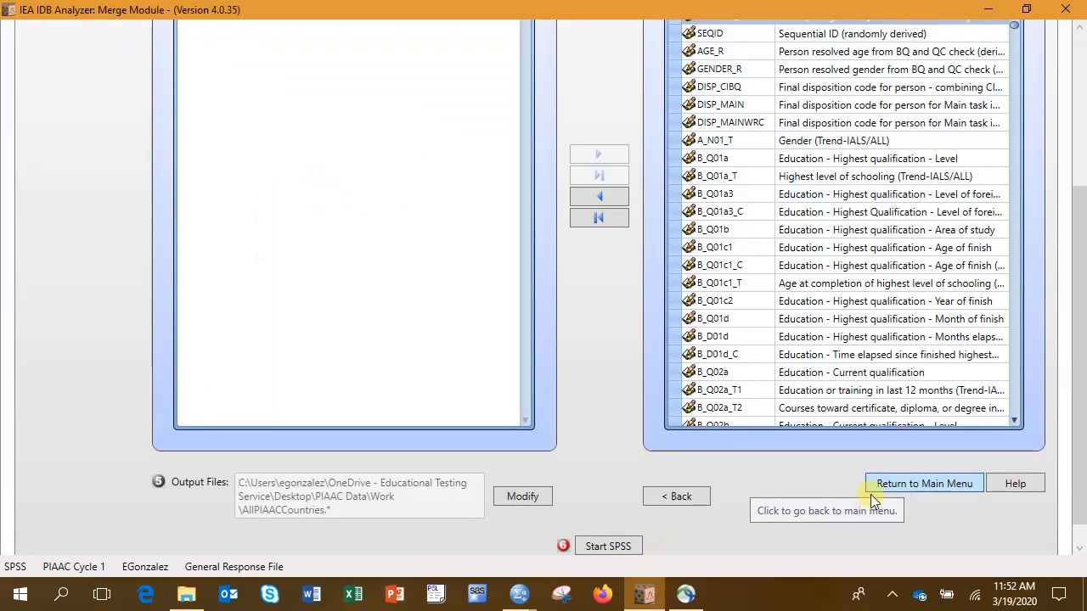
pyautogui.click(896, 482)
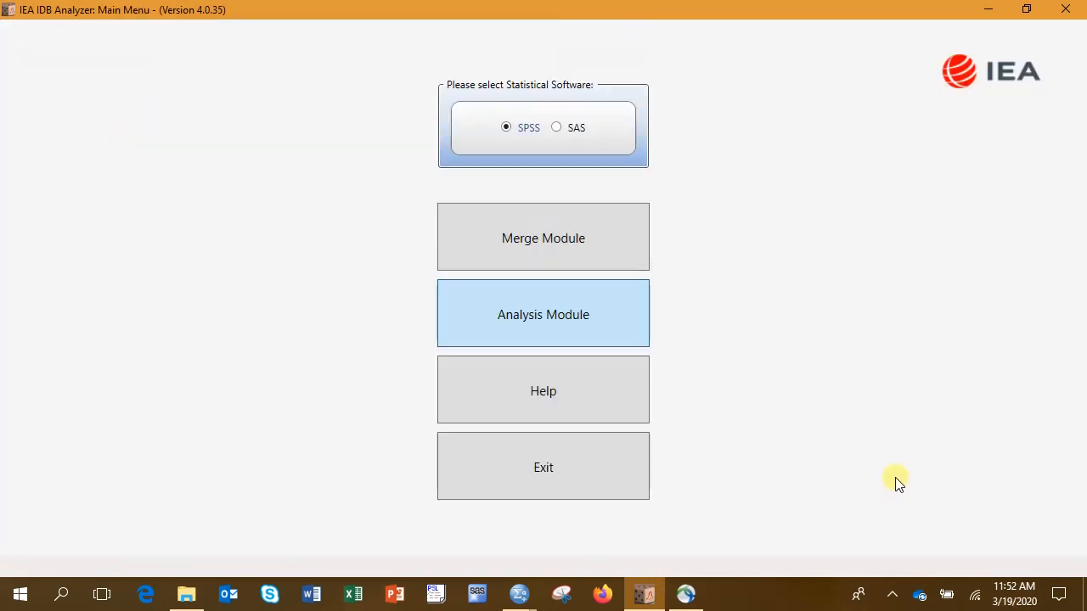